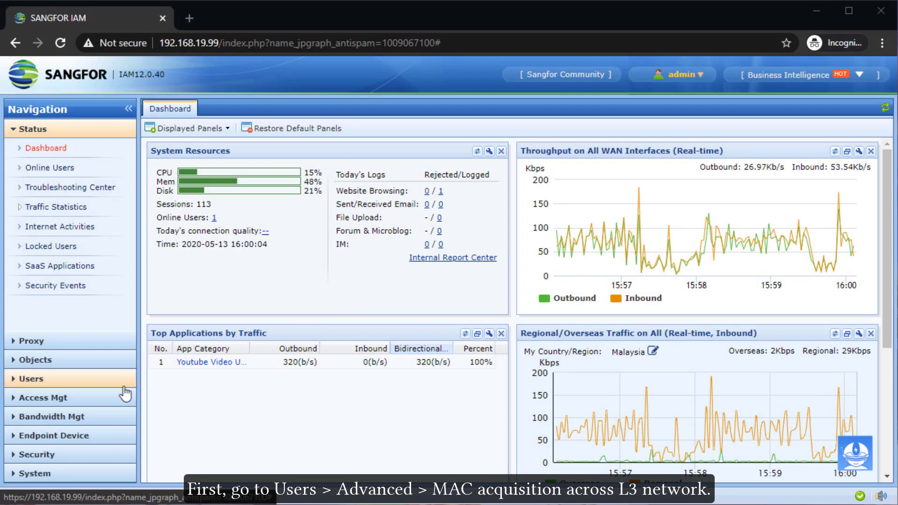
Under Users > Advanced, enable MAC acquisition across L3 network
{"action": "left_click", "coordinate": [122, 381]}
{"action": "left_click", "coordinate": [105, 361]}
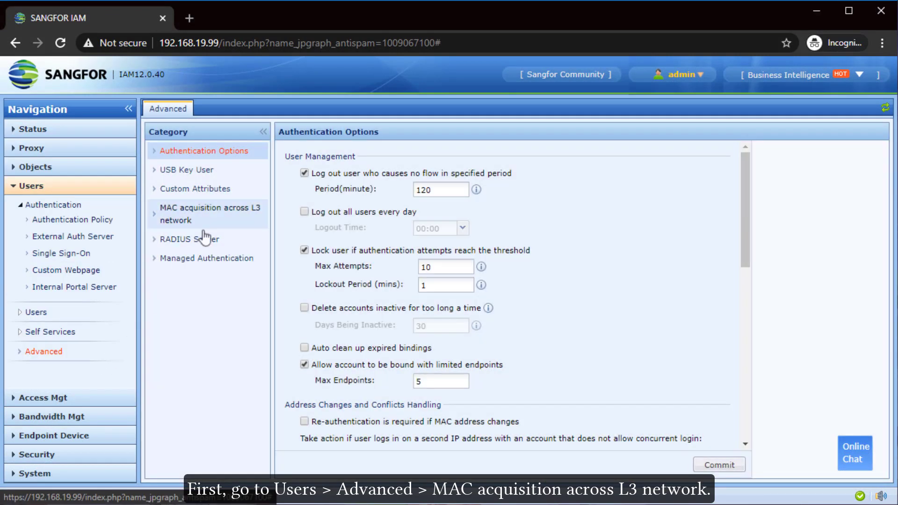
{"action": "left_click", "coordinate": [213, 226]}
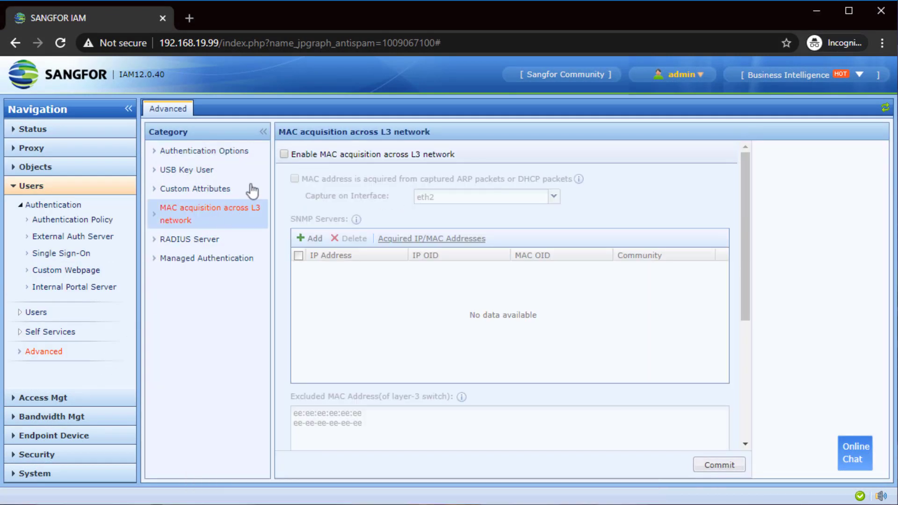
{"action": "left_click", "coordinate": [284, 154]}
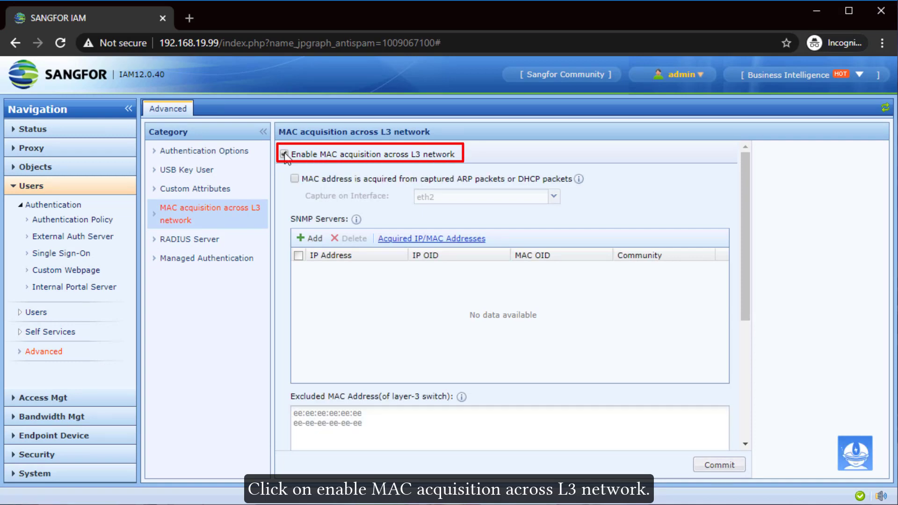
{"action": "mouse_move", "coordinate": [576, 180]}
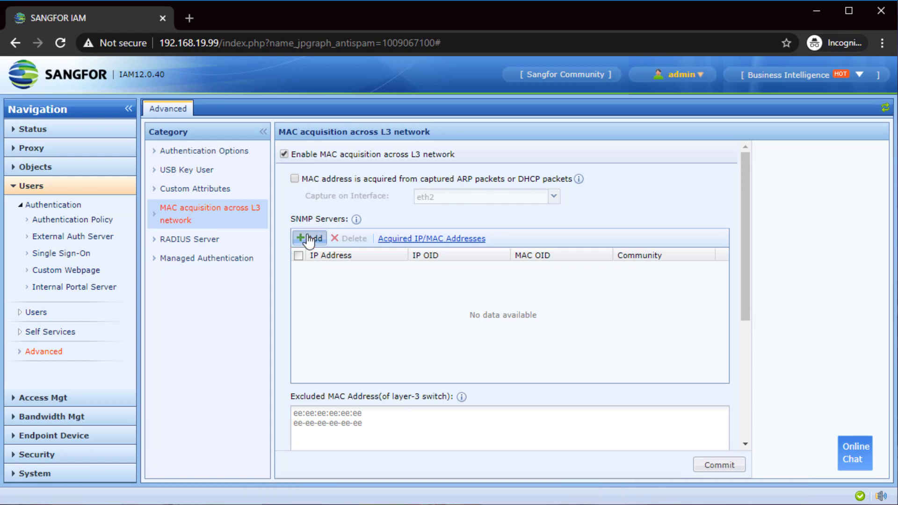
{"action": "left_click", "coordinate": [320, 239]}
{"action": "type", "text": "19"}
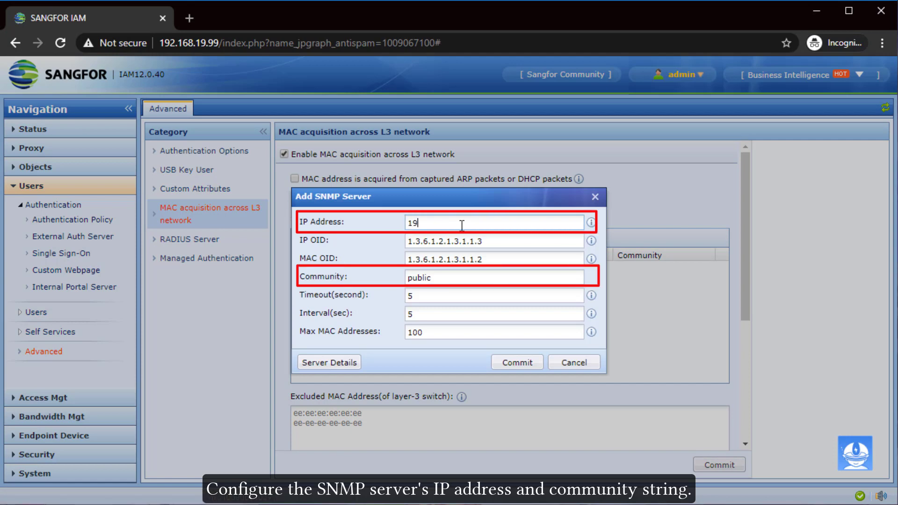
{"action": "type", "text": "2.168.19.215"}
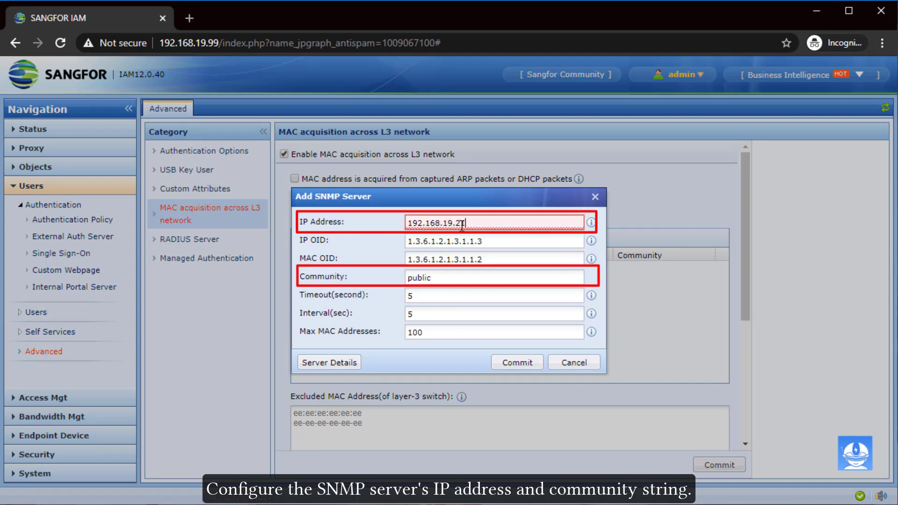
{"action": "double_click", "coordinate": [453, 276]}
{"action": "type", "text": "sangfor"}
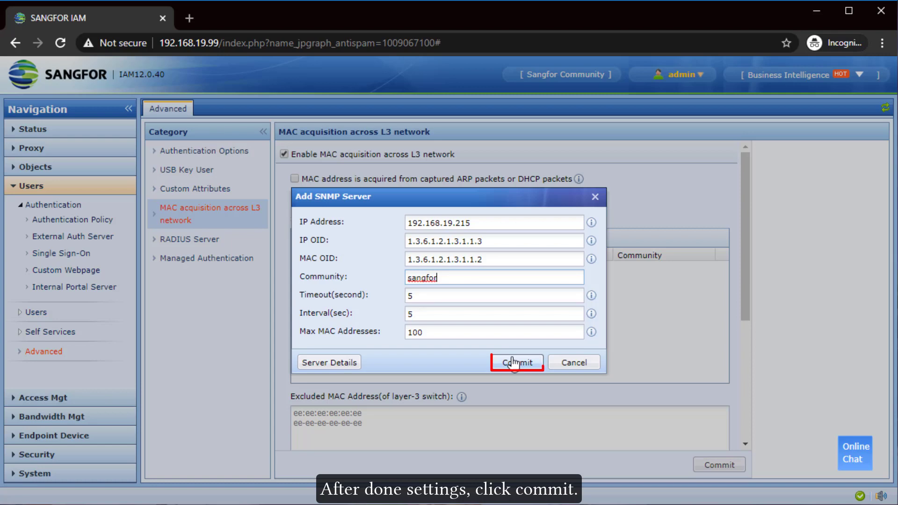
{"action": "left_click", "coordinate": [514, 363]}
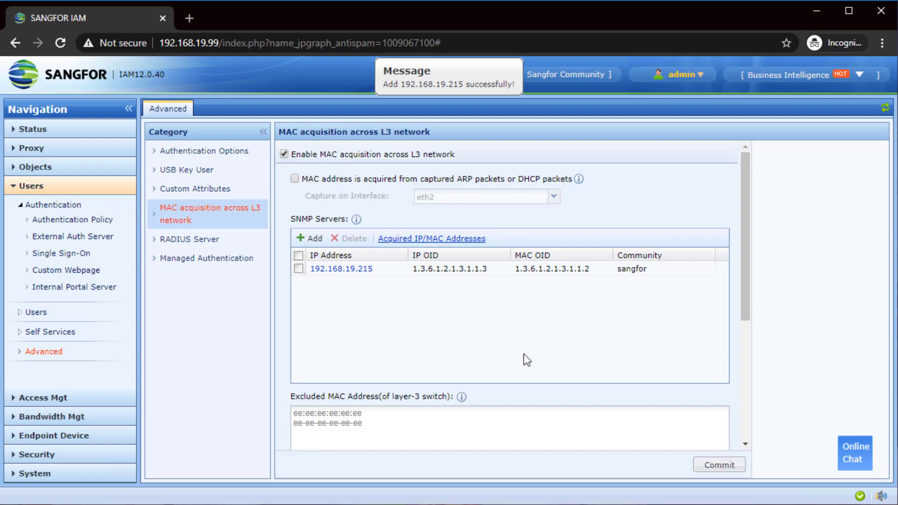
Commit the L3 MAC acquisition settings with switch-MAC auto-exclusion at an IP threshold of 10
{"action": "left_click_drag", "start_coordinate": [745, 304], "coordinate": [740, 426]}
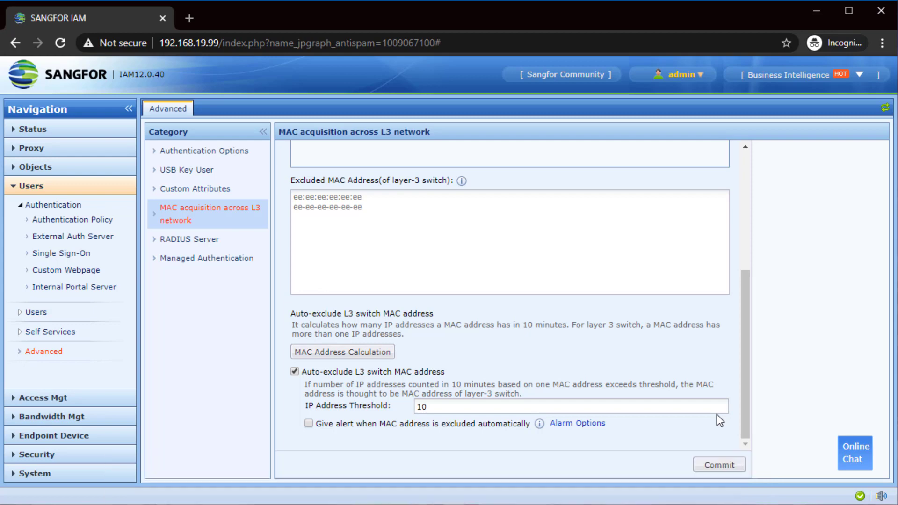
{"action": "left_click", "coordinate": [728, 472]}
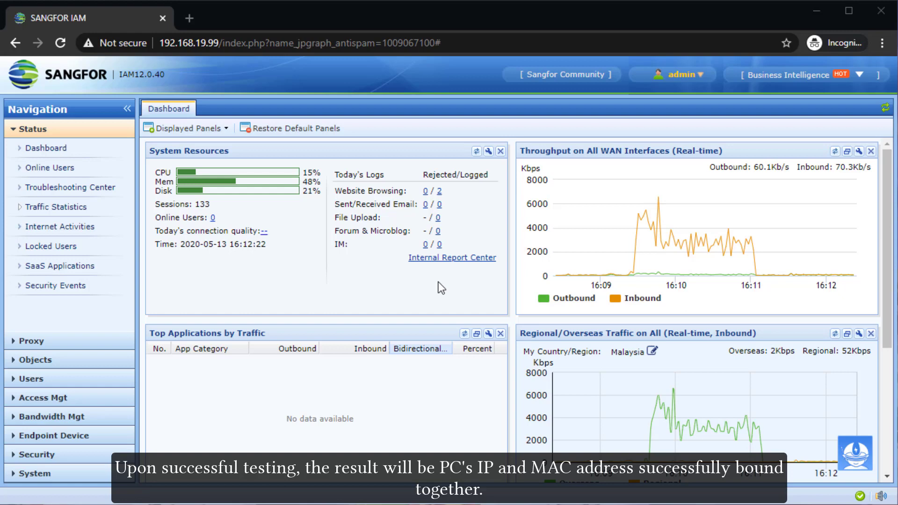
Start a new authentication policy named 'Open authentication'
{"action": "left_click", "coordinate": [131, 377]}
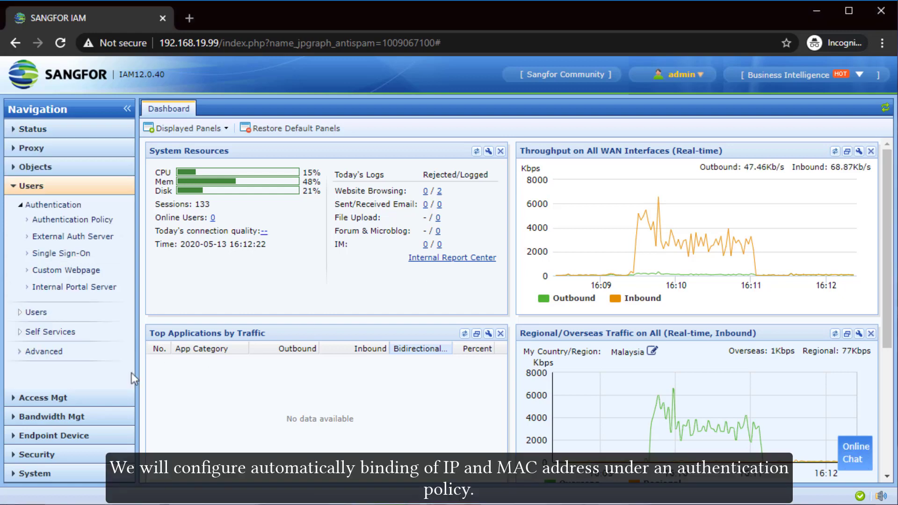
{"action": "left_click", "coordinate": [95, 222]}
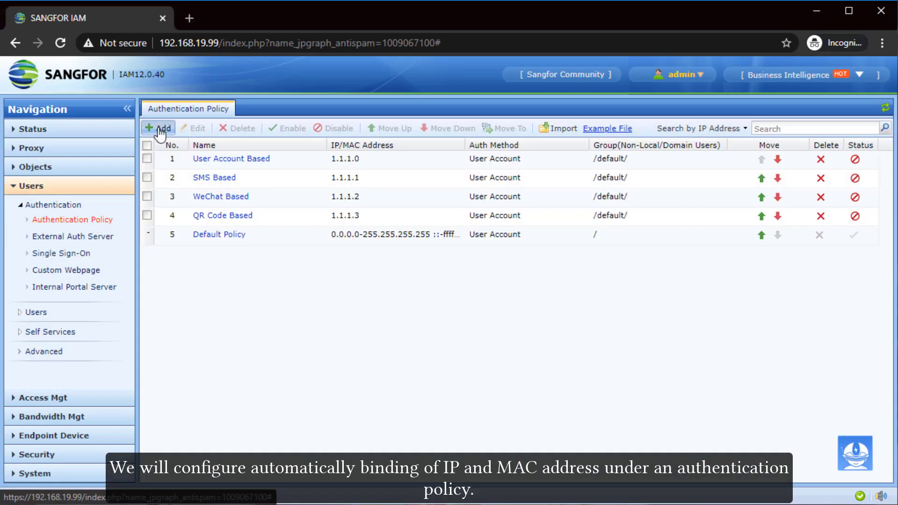
{"action": "left_click", "coordinate": [161, 129]}
{"action": "left_click", "coordinate": [318, 178]}
{"action": "type", "text": "Open authentication"}
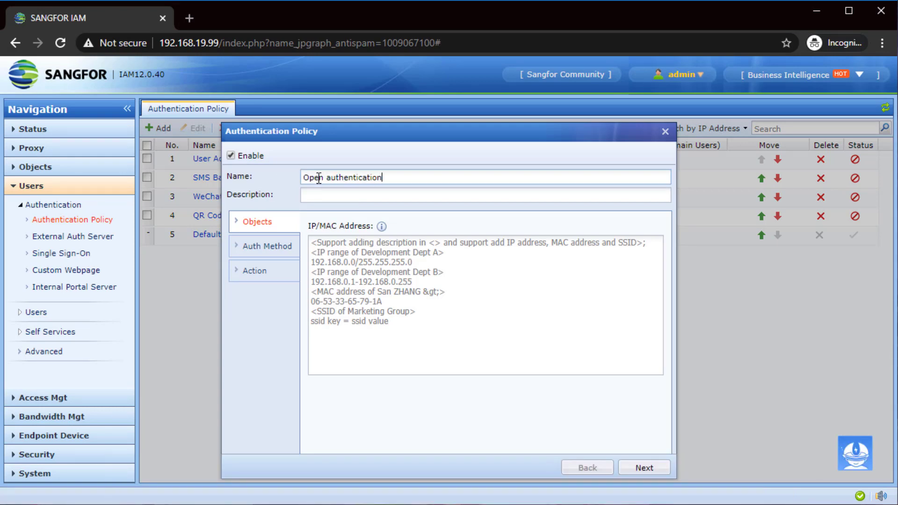
Apply the policy to 192.168.19.6 with Open authentication and automatic IP-to-MAC binding, then commit
{"action": "left_click", "coordinate": [359, 256]}
{"action": "type", "text": "192.168.19.0"}
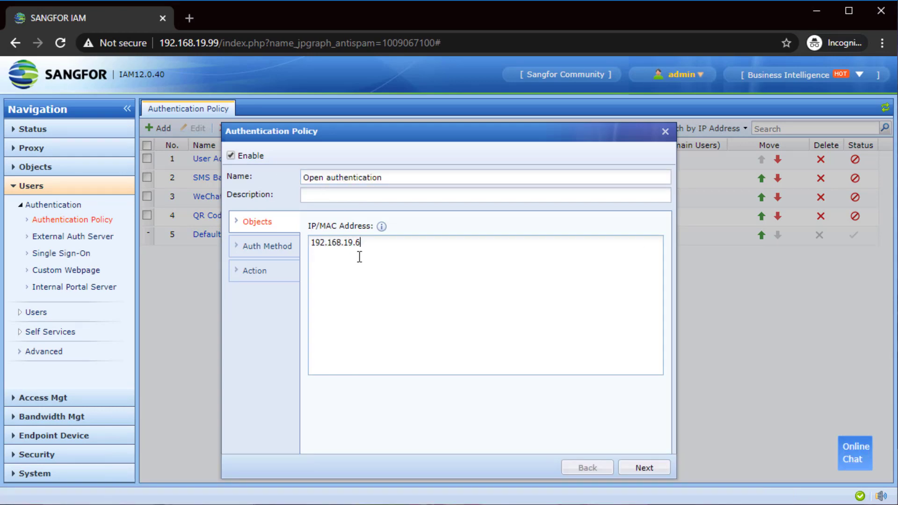
{"action": "left_click", "coordinate": [284, 252]}
{"action": "left_click", "coordinate": [415, 227]}
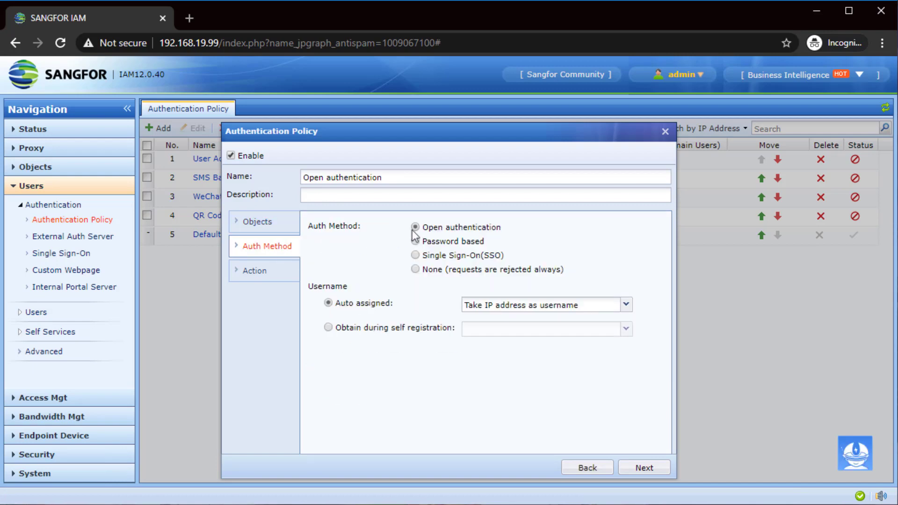
{"action": "left_click", "coordinate": [253, 271]}
{"action": "left_click", "coordinate": [313, 286]}
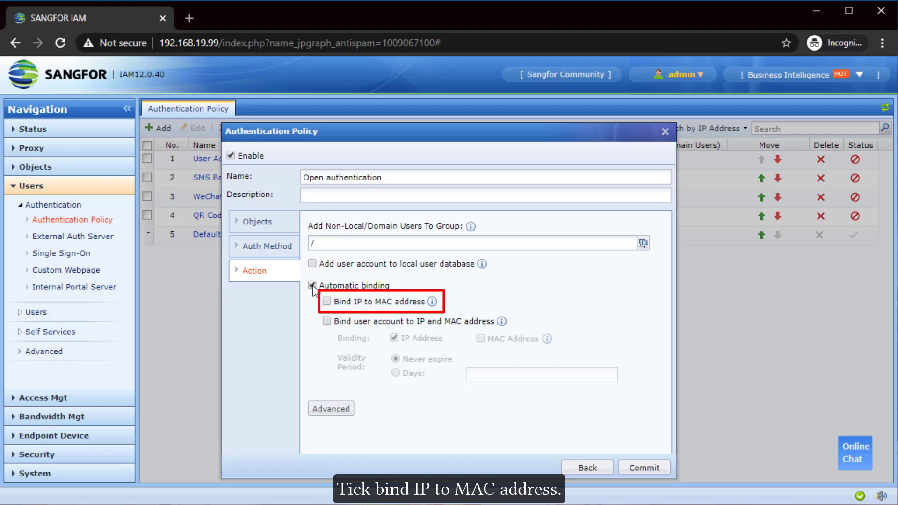
{"action": "left_click", "coordinate": [327, 302]}
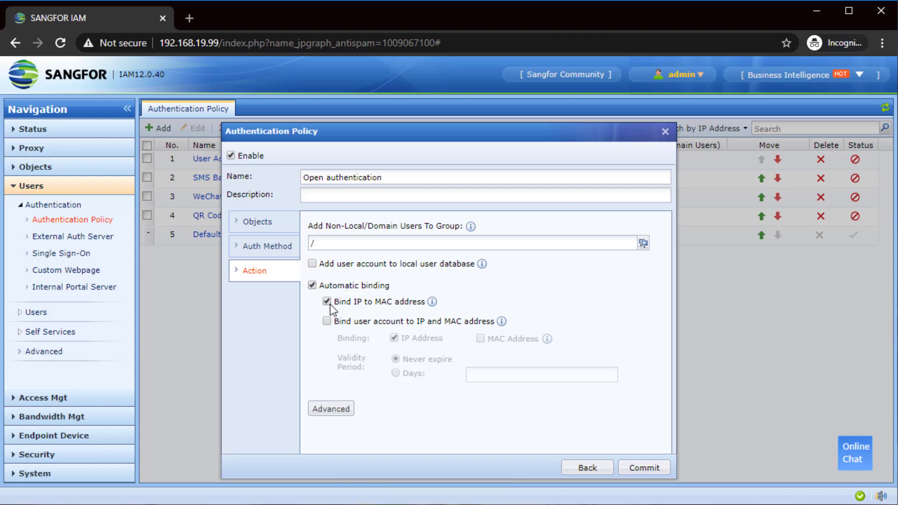
{"action": "left_click", "coordinate": [649, 469]}
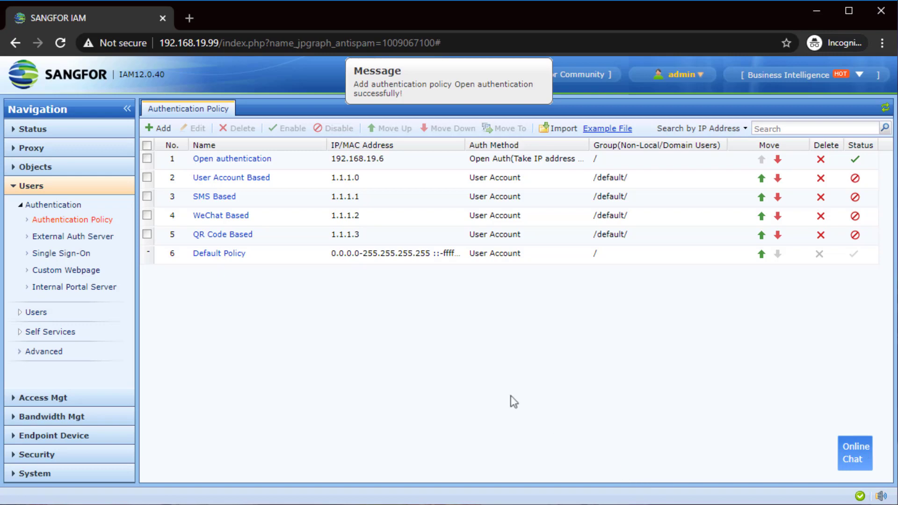
Open Status > Online Users in a new tab to confirm 192.168.19.6 is authenticated
{"action": "left_click", "coordinate": [88, 136]}
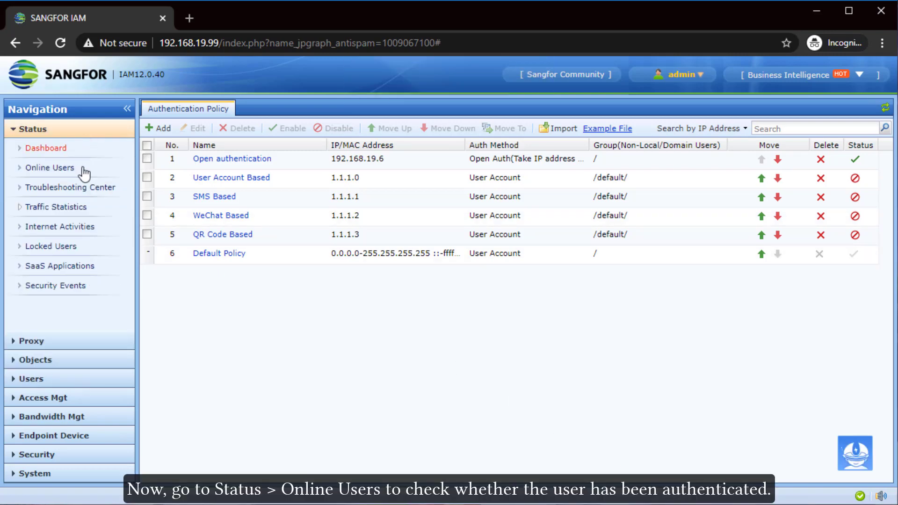
{"action": "right_click", "coordinate": [84, 168]}
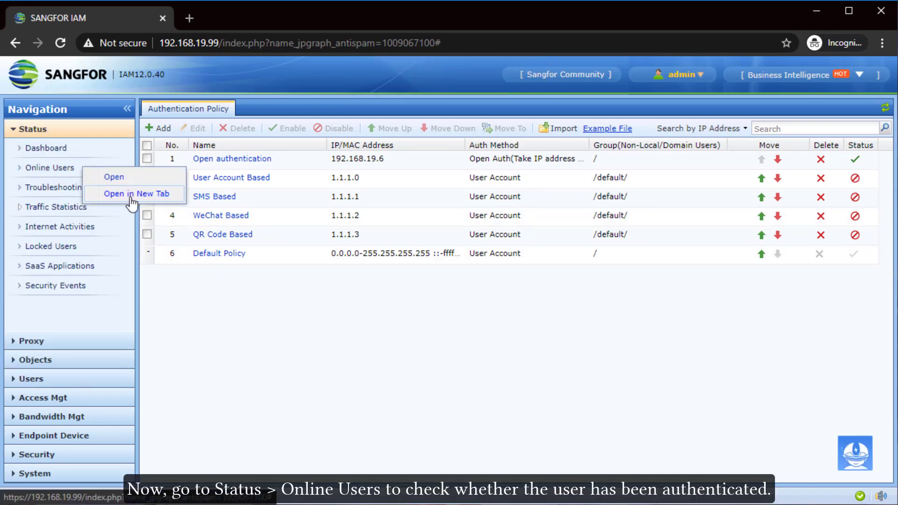
{"action": "left_click", "coordinate": [132, 195]}
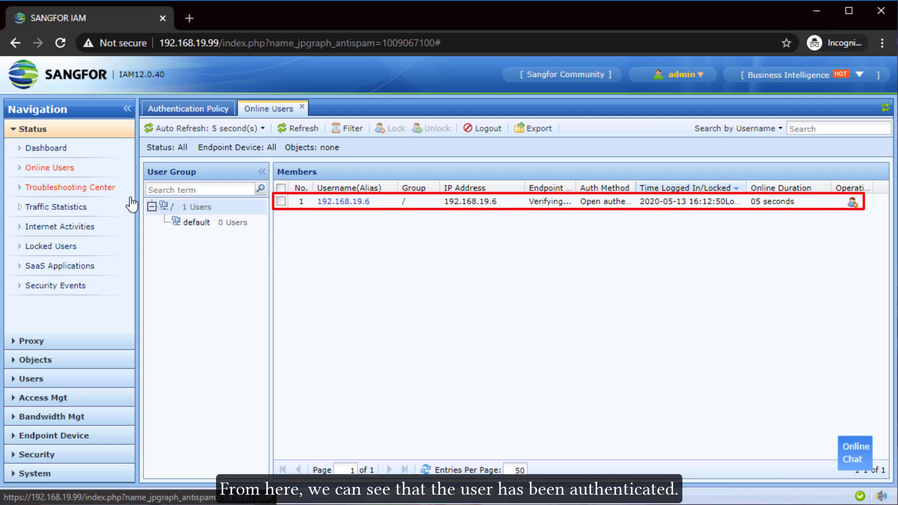
Open the Users > IP&MAC Binding list in a new tab
{"action": "left_click", "coordinate": [96, 382]}
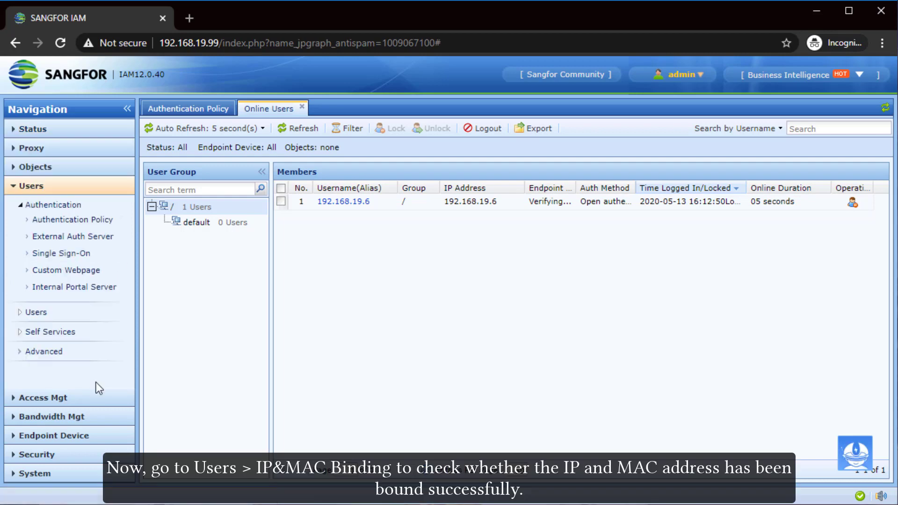
{"action": "left_click", "coordinate": [70, 313]}
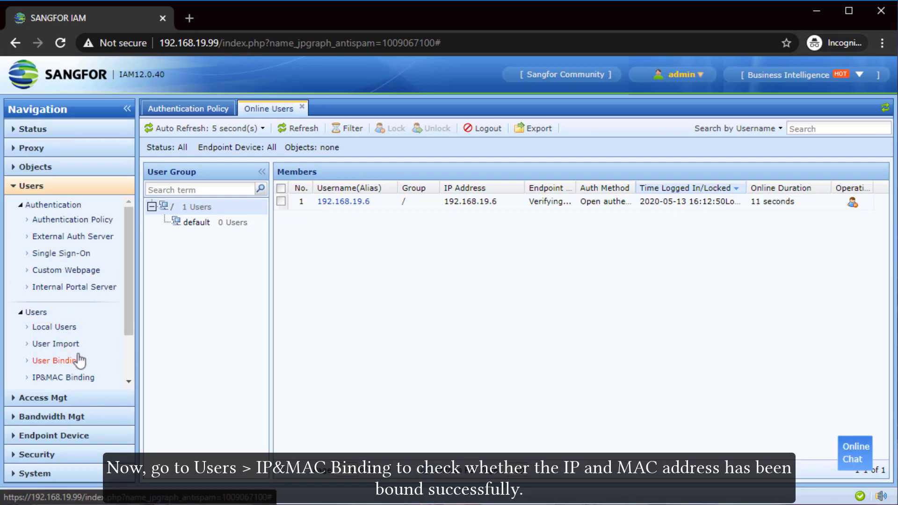
{"action": "right_click", "coordinate": [84, 378]}
{"action": "left_click", "coordinate": [120, 403]}
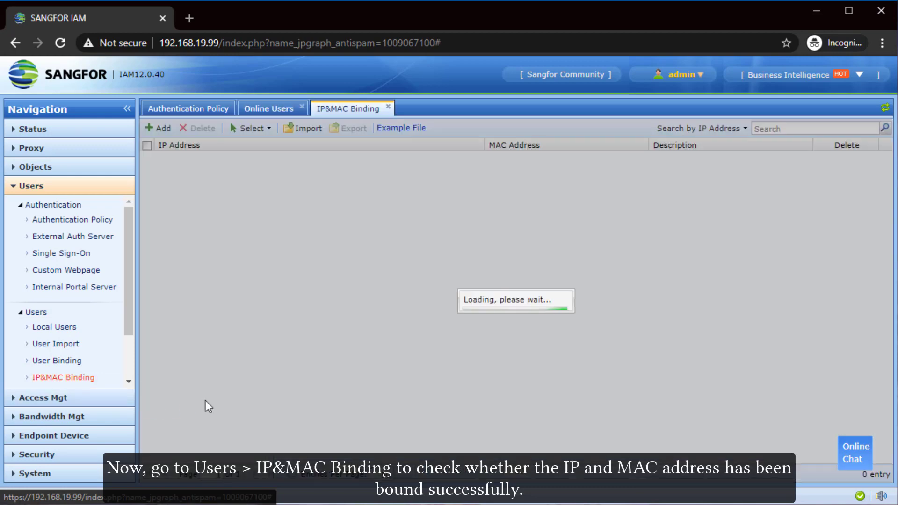